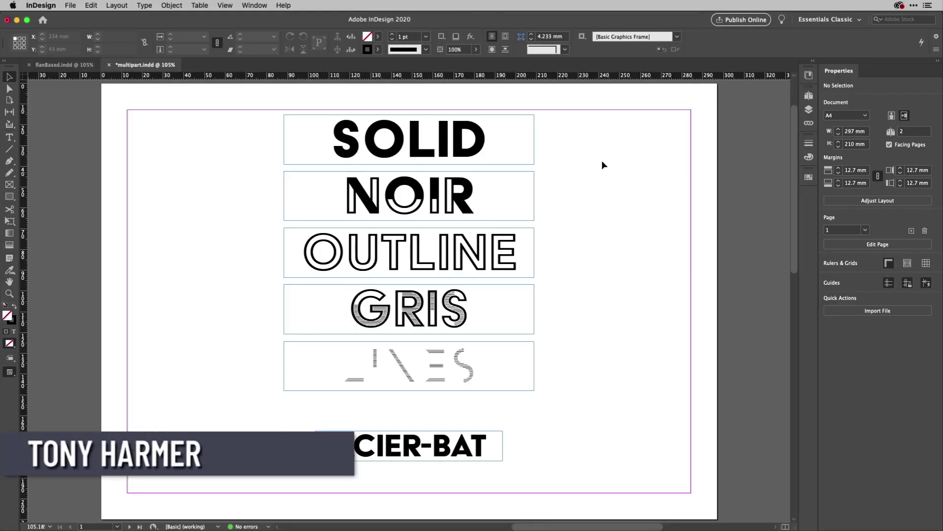
# Apply the Acier BAT Text Strokes style to the selected STYLE frame
pyautogui.moveTo(559, 134); pyautogui.dragTo(635, 184)
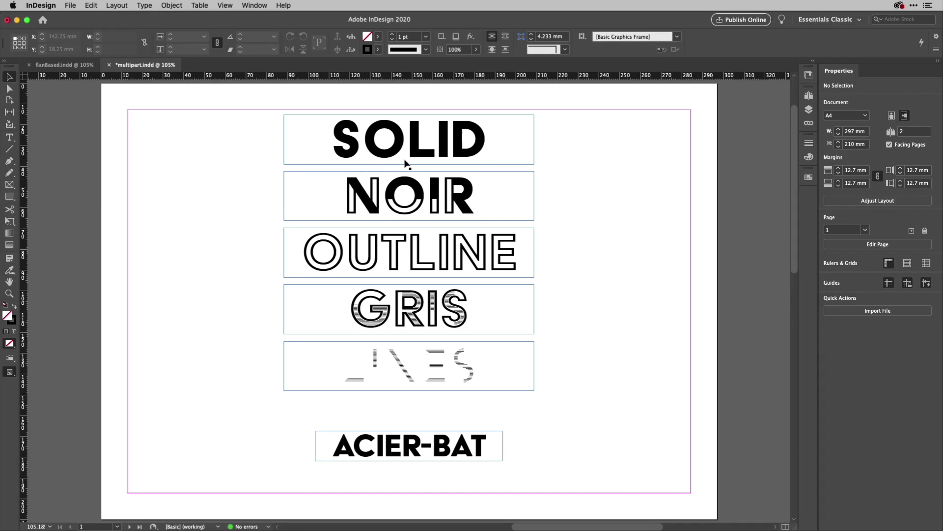
pyautogui.click(148, 9)
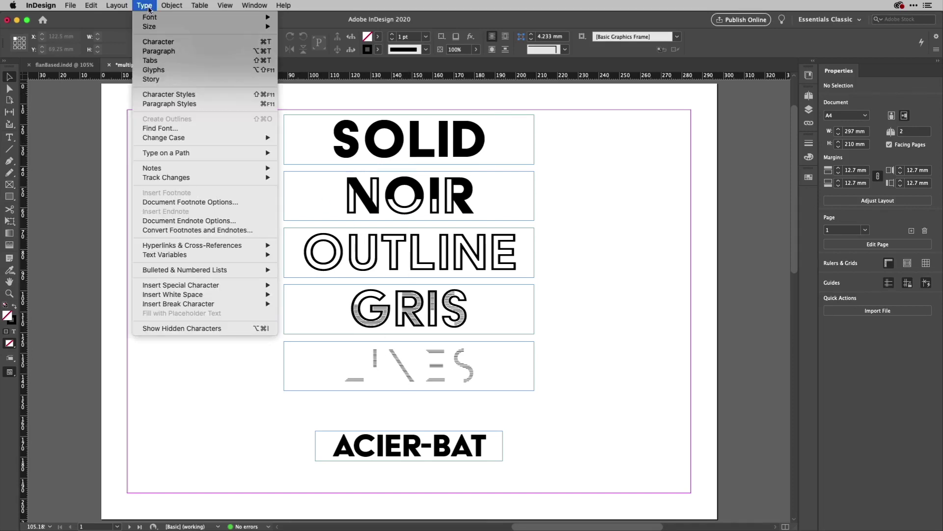
pyautogui.moveTo(150, 19)
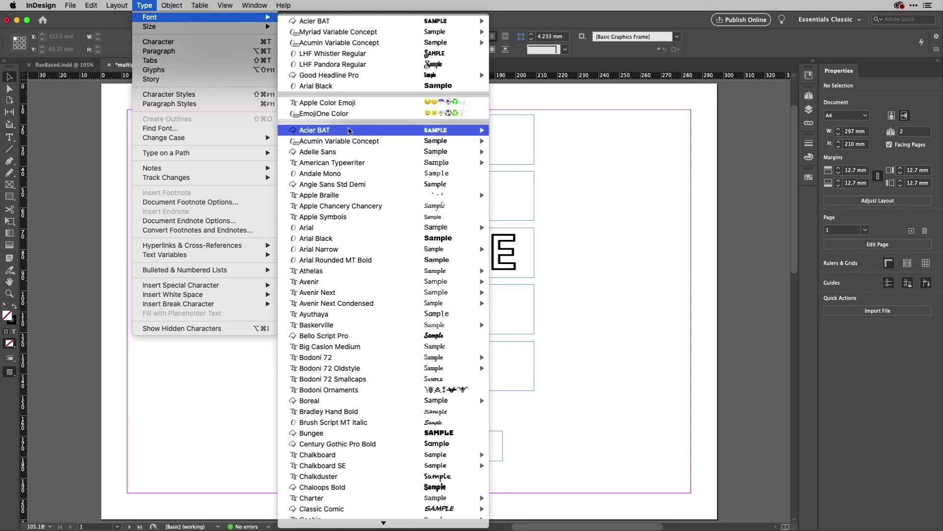
pyautogui.moveTo(484, 131)
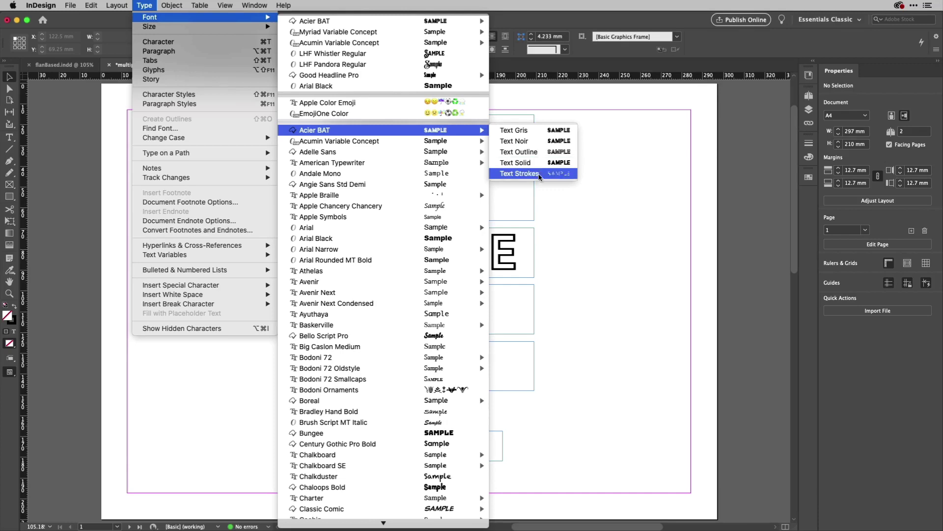
pyautogui.click(539, 175)
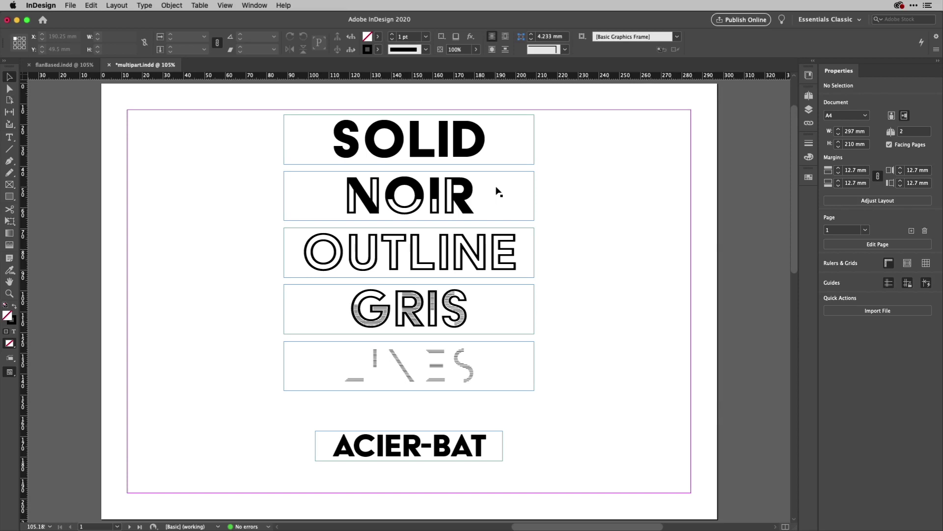
# On page 2, align the top edges of the blue, yellow, maroon and dashed STYLE frames
pyautogui.hotkey('shift', 'pagedown')
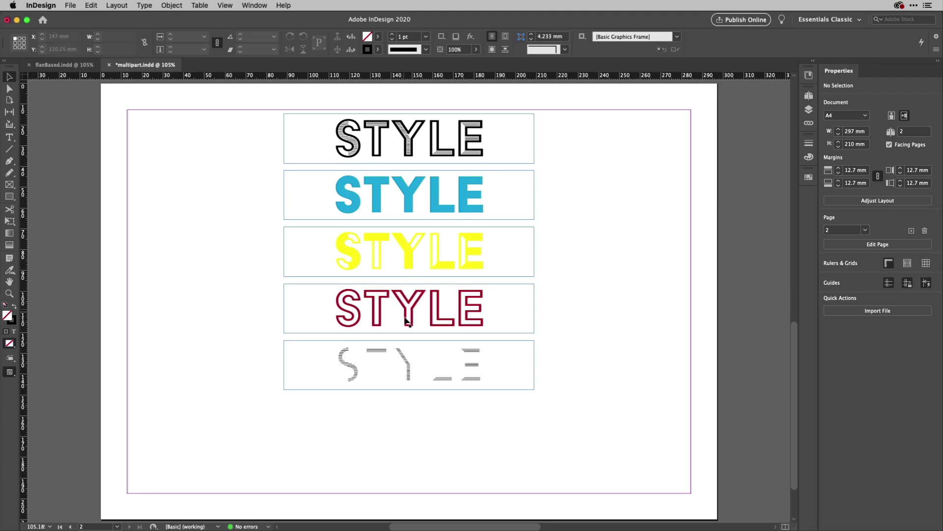
pyautogui.moveTo(580, 366); pyautogui.dragTo(431, 188)
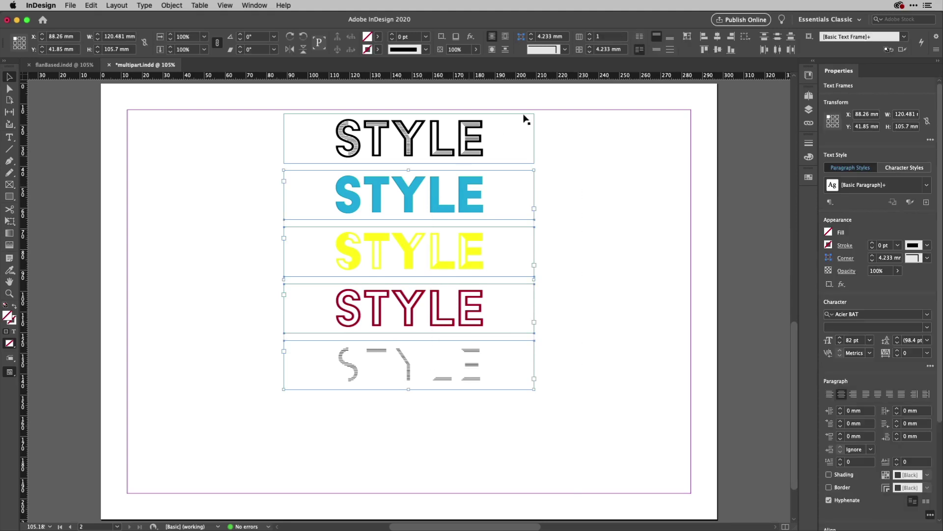
pyautogui.click(704, 50)
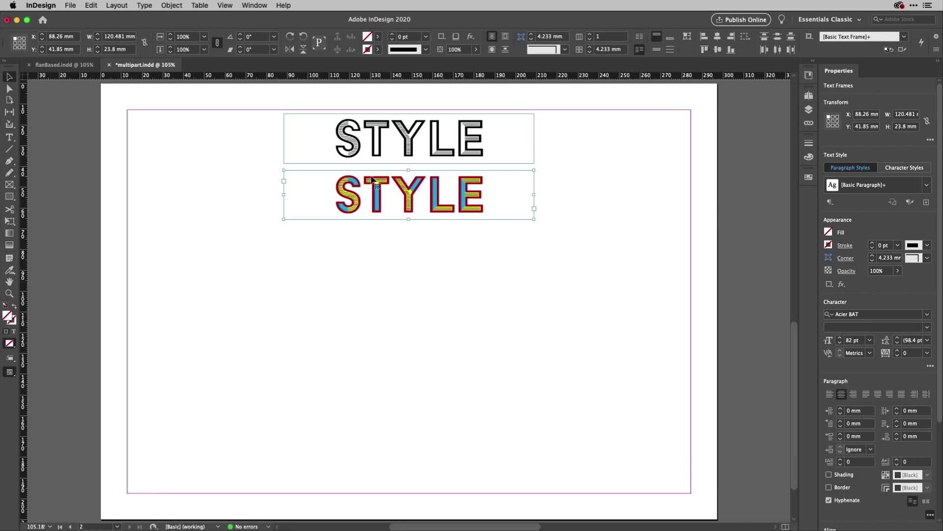
# Check the stacked STYLE title, then switch to the flanBased.indd document
pyautogui.scroll(2, 411, 199)
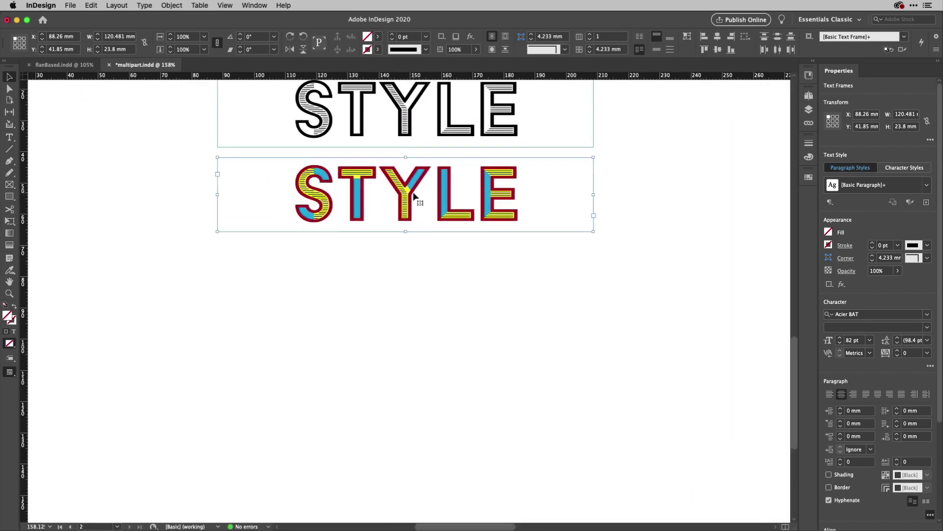
pyautogui.keyDown('alt'); pyautogui.scroll(3, 414, 197); pyautogui.keyUp('alt')
pyautogui.keyDown('alt'); pyautogui.scroll(-2, 414, 197); pyautogui.keyUp('alt')
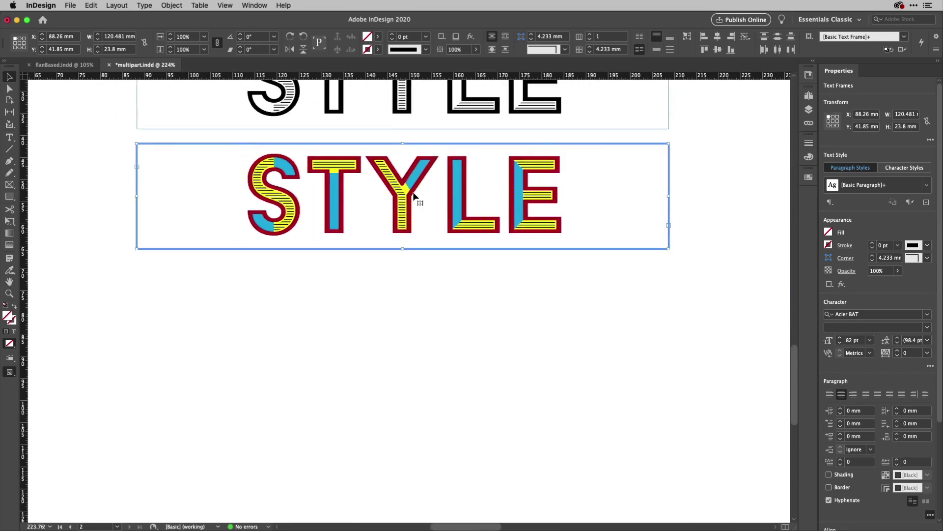
pyautogui.scroll(3, 414, 196)
pyautogui.scroll(-5, 414, 196)
pyautogui.scroll(3, 414, 196)
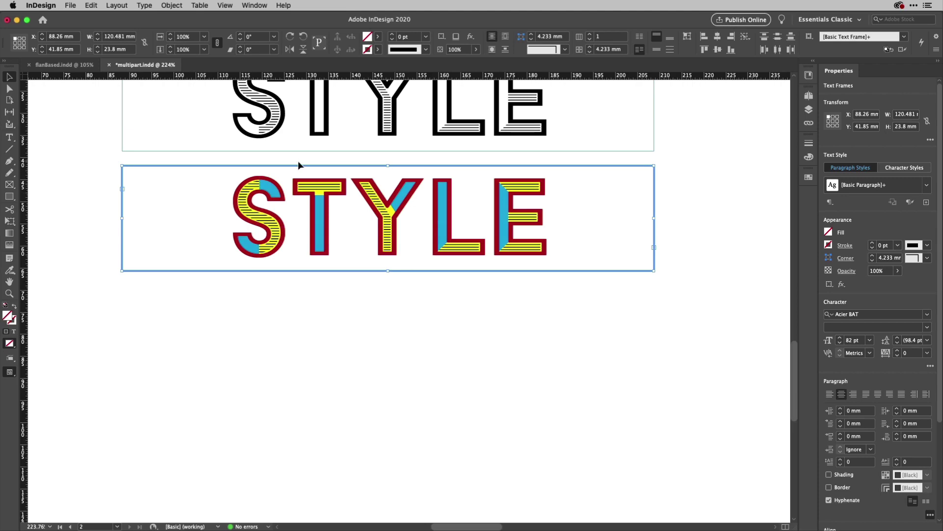
pyautogui.click(75, 65)
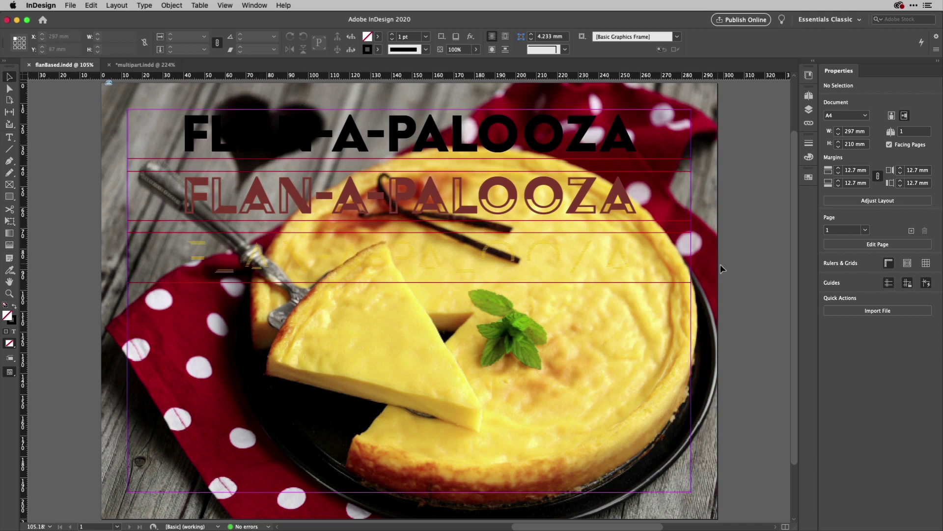
pyautogui.moveTo(724, 269); pyautogui.dragTo(552, 121)
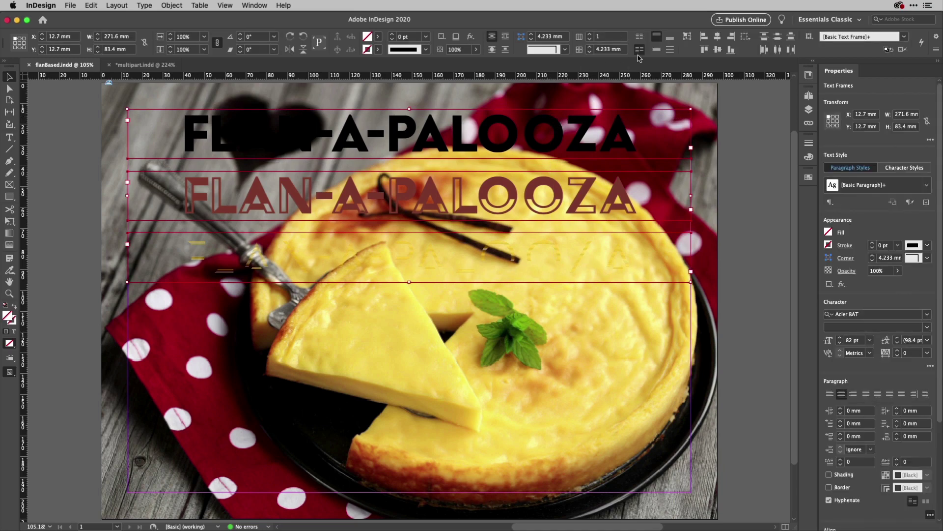
pyautogui.click(704, 49)
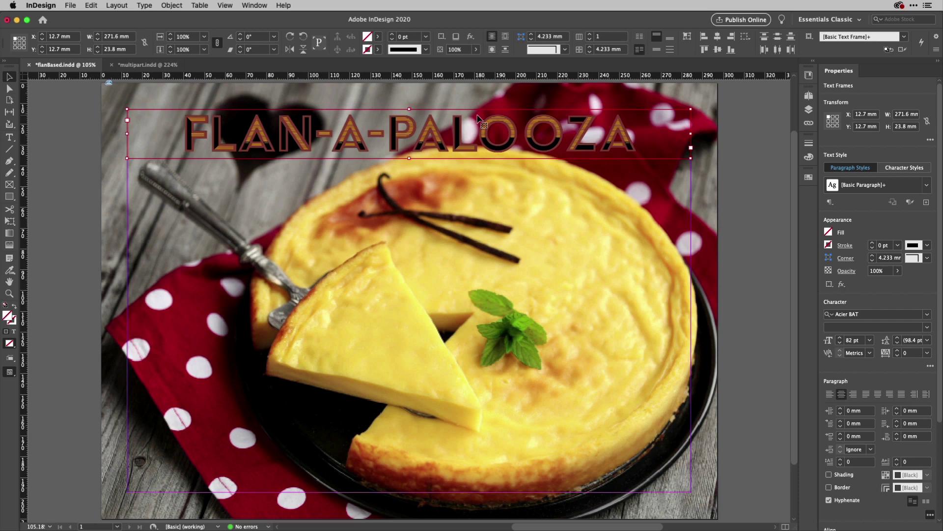
pyautogui.press('super+z')
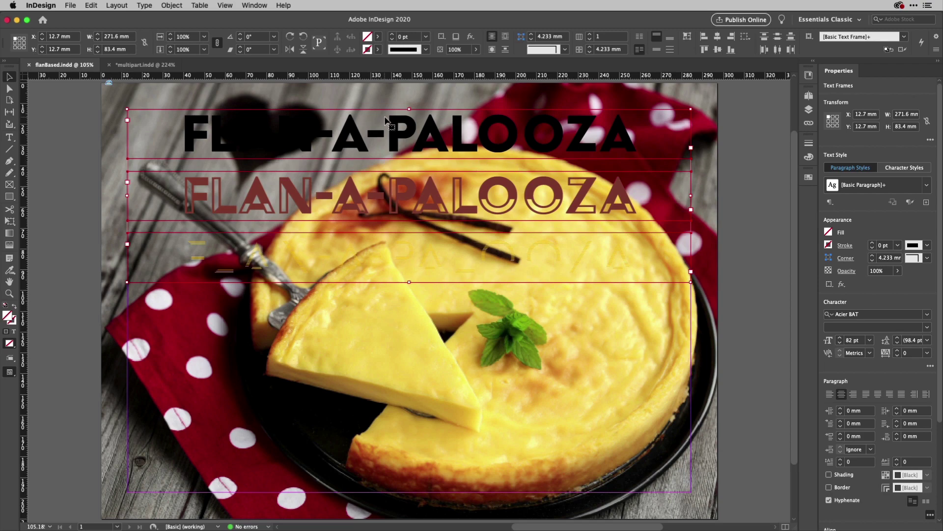
pyautogui.tripleClick(630, 143)
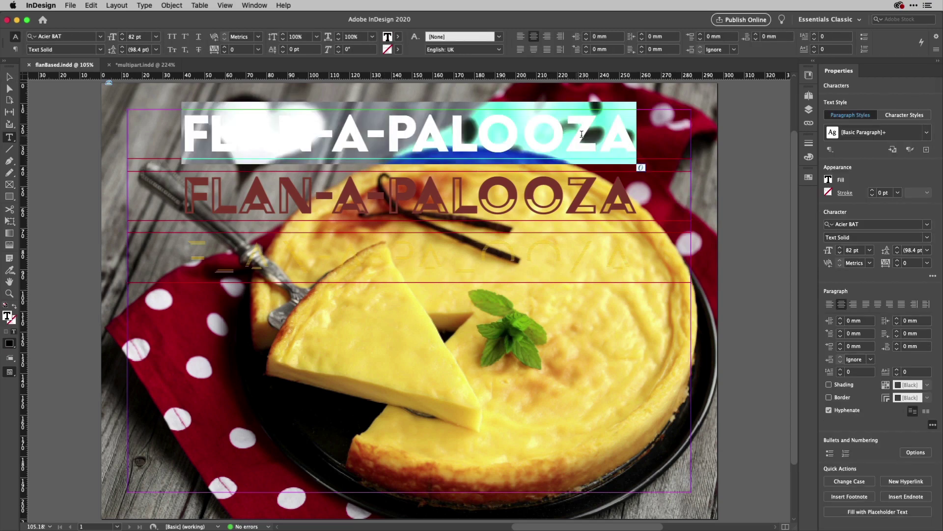
pyautogui.click(7, 77)
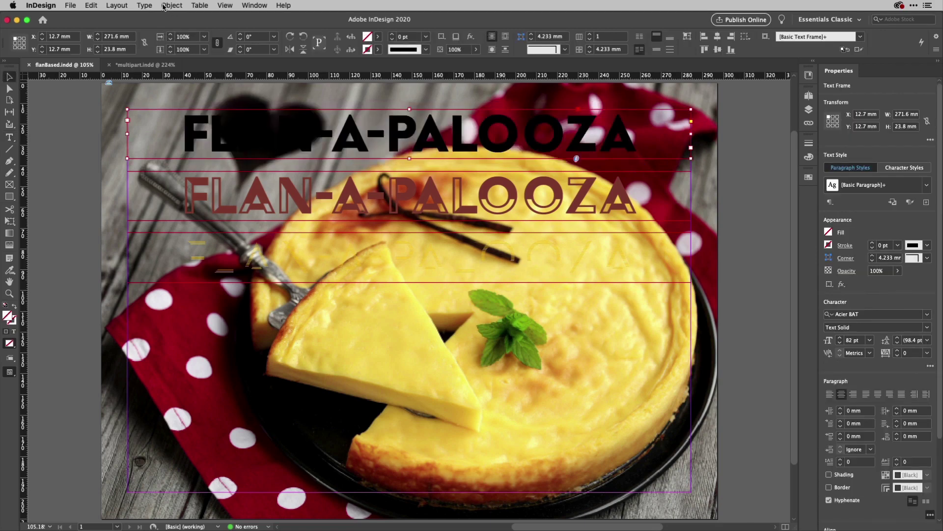
# Change the 'I Love it when a flan comes together' variable text from Flan-a-Palooza to Flantasia
pyautogui.click(138, 6)
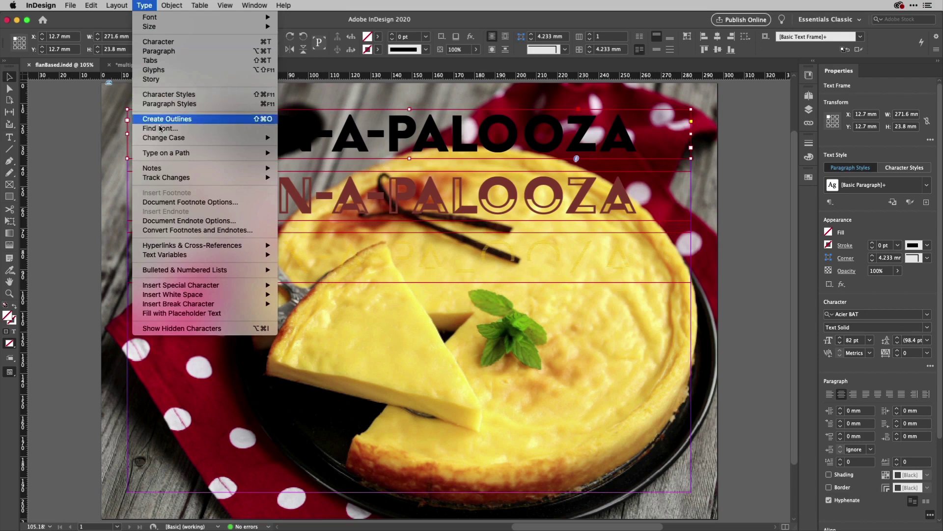
pyautogui.moveTo(178, 256)
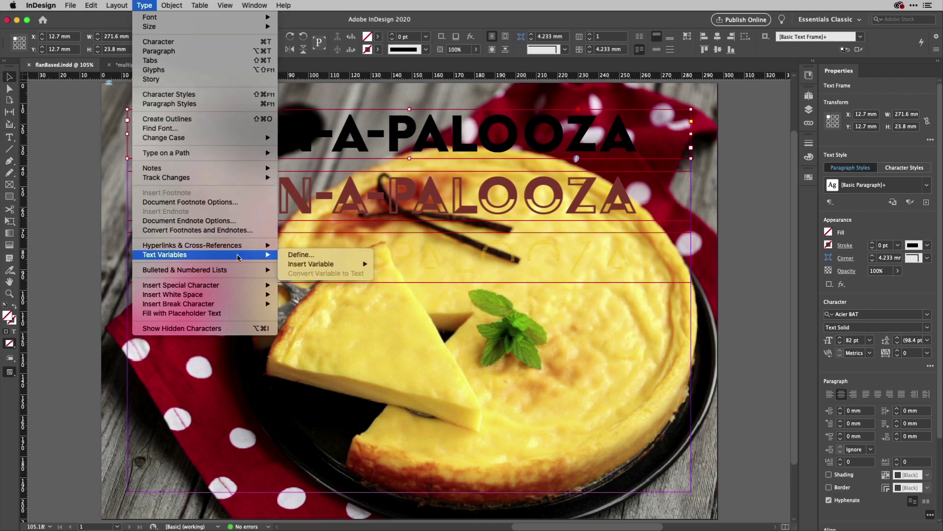
pyautogui.moveTo(305, 265)
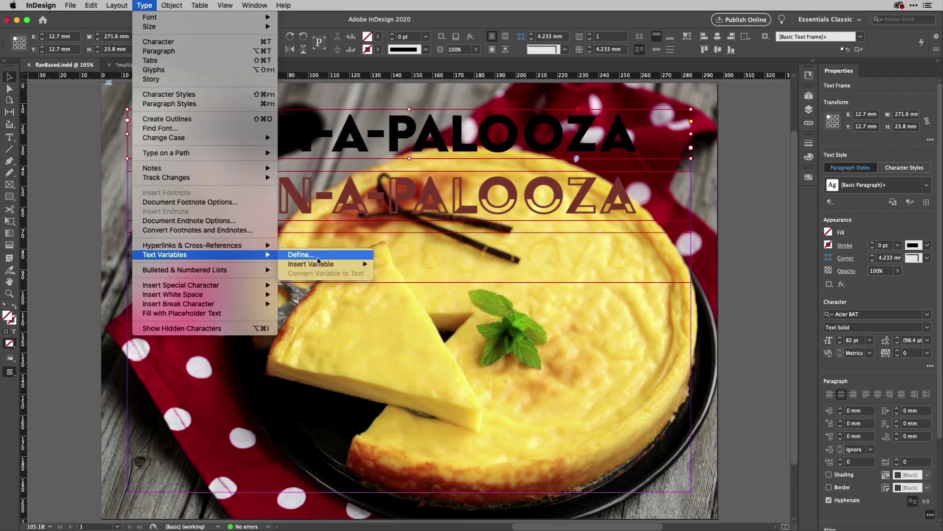
pyautogui.click(312, 255)
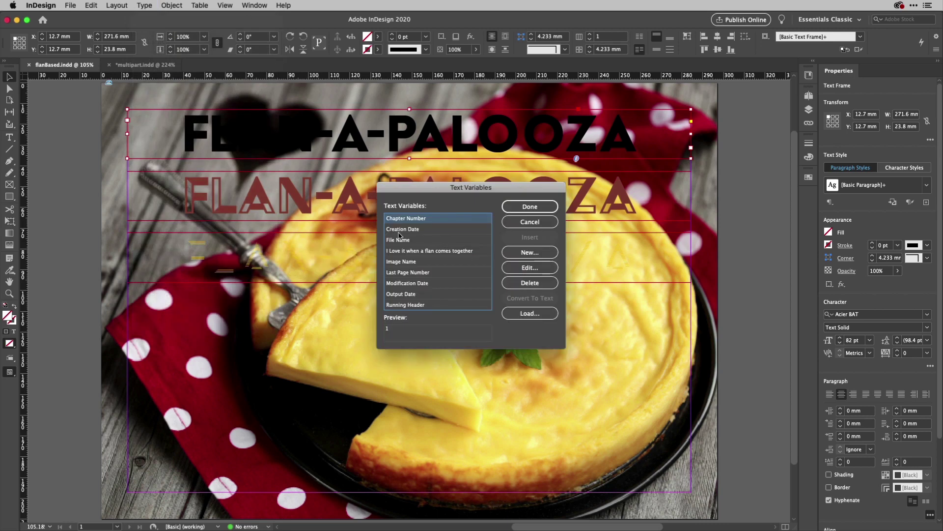
pyautogui.click(412, 252)
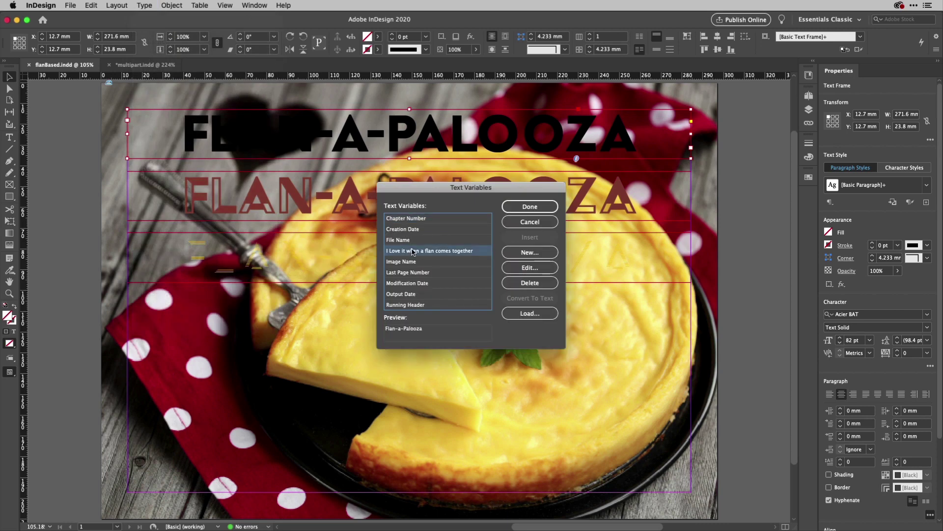
pyautogui.click(534, 268)
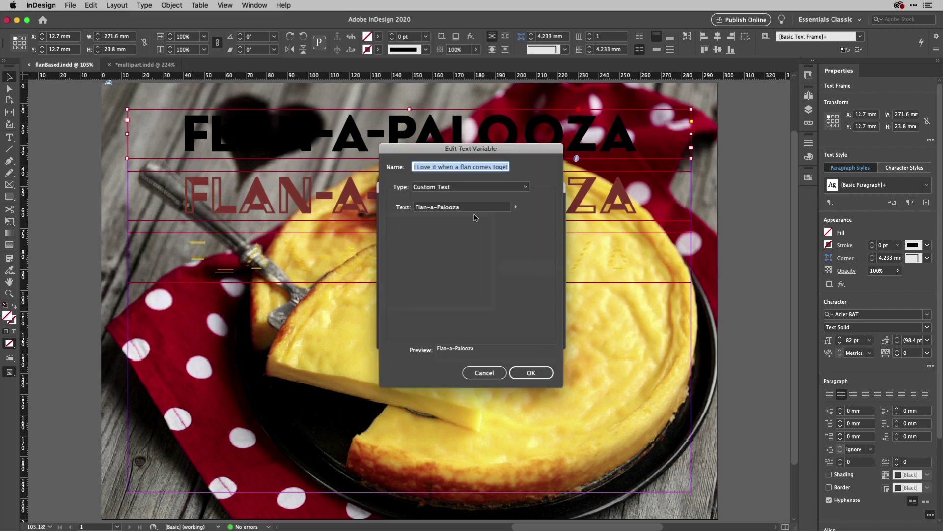
pyautogui.doubleClick(470, 208)
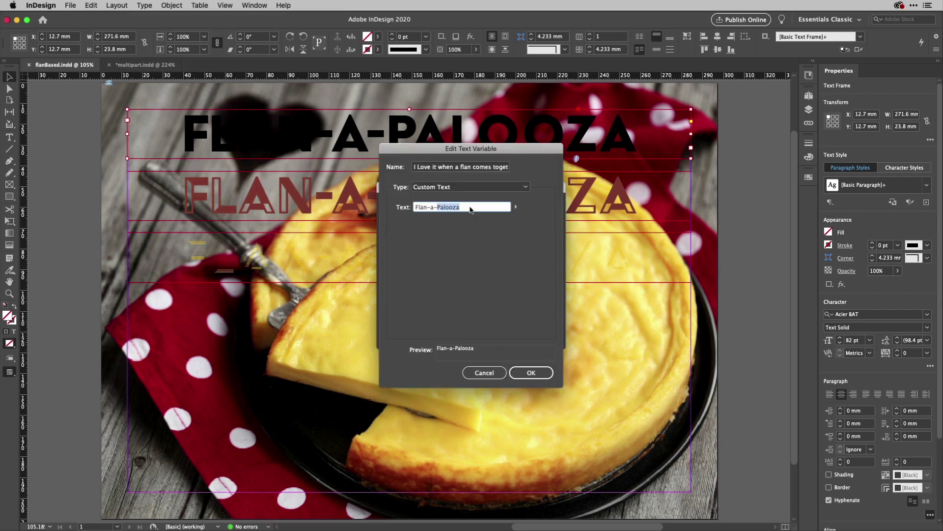
pyautogui.press('BackSpace')
pyautogui.press('BackSpace')
pyautogui.press('BackSpace')
pyautogui.press('BackSpace')
pyautogui.write('tasia')
pyautogui.click(532, 373)
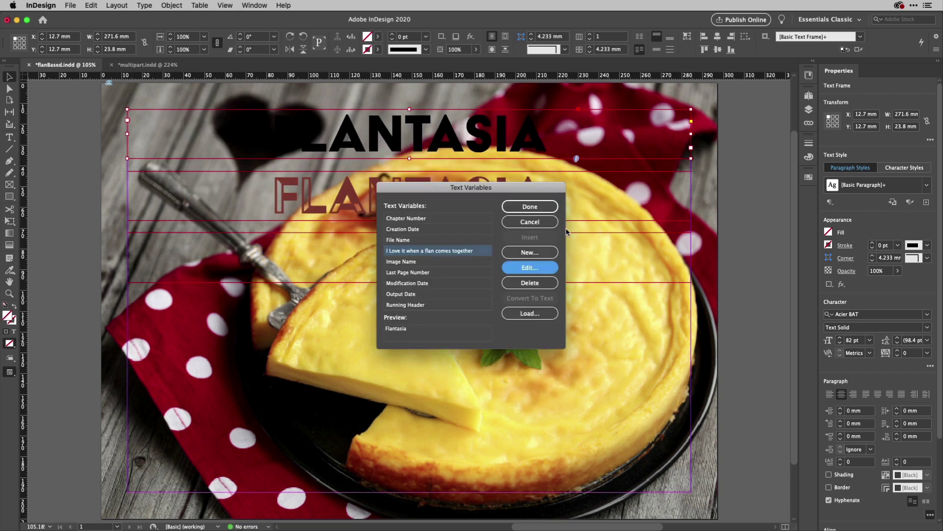
pyautogui.click(530, 206)
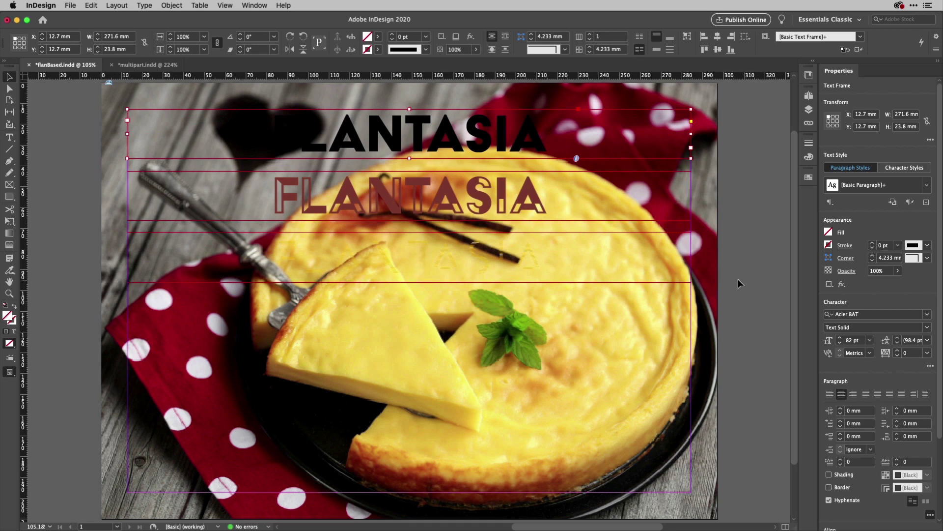
# Align the three headline frames by their top edges into one FLANTASIA heading
pyautogui.moveTo(739, 284); pyautogui.dragTo(525, 119)
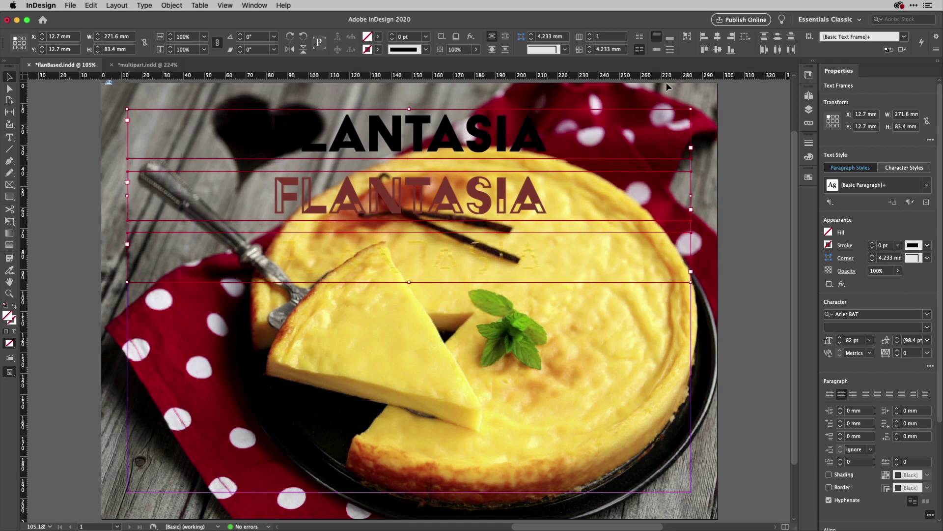
pyautogui.click(705, 50)
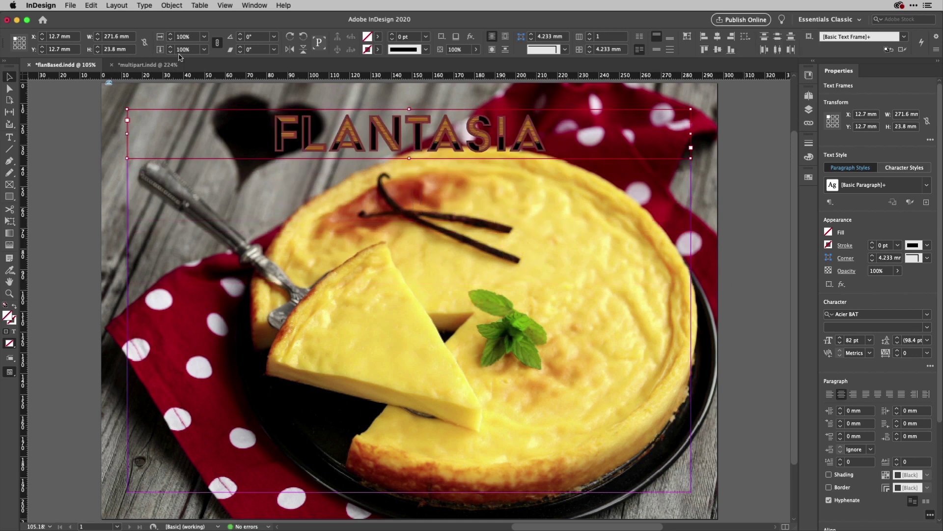
pyautogui.click(145, 5)
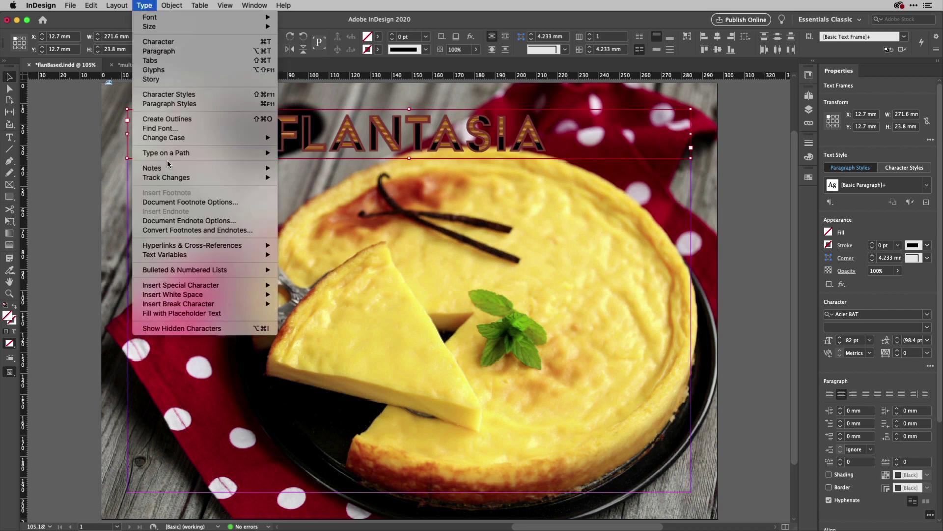
# Edit the flan headline text variable so its text reads Flantastic instead of Flantasia
pyautogui.moveTo(179, 257)
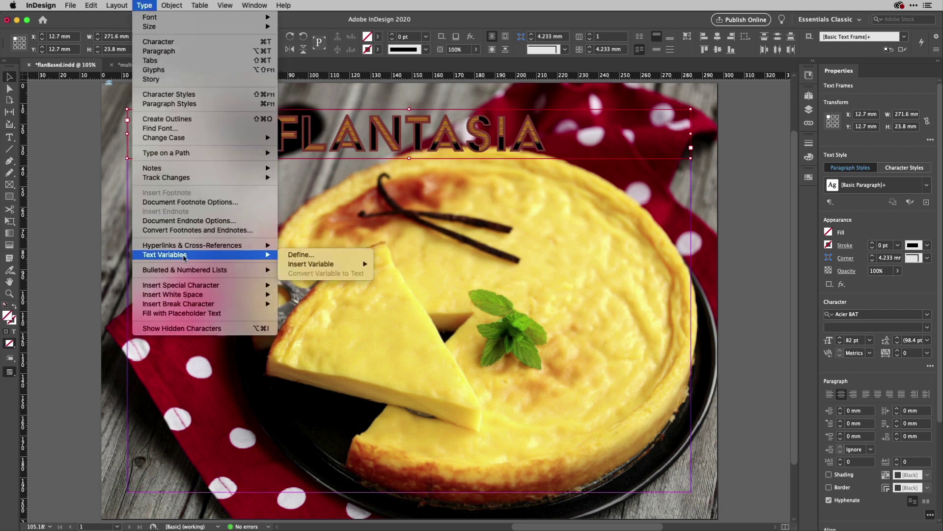
pyautogui.click(305, 255)
pyautogui.click(428, 251)
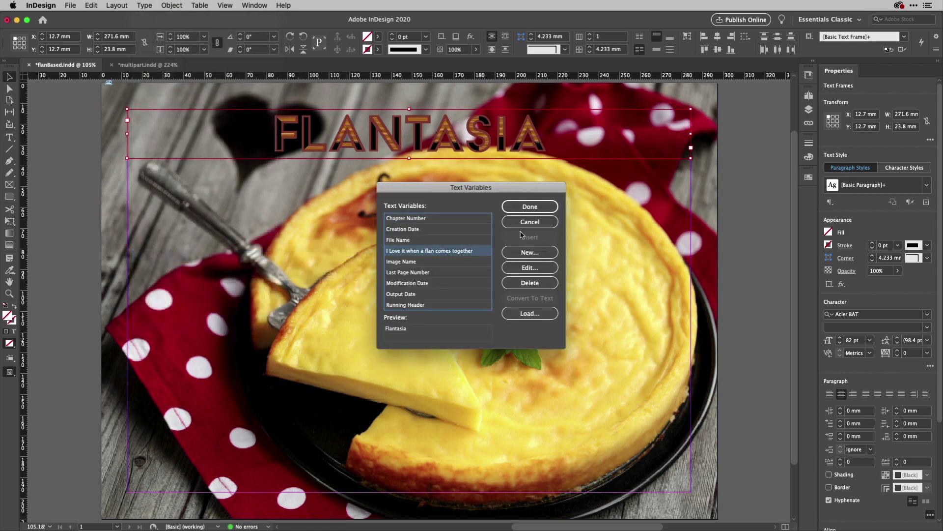
pyautogui.click(527, 268)
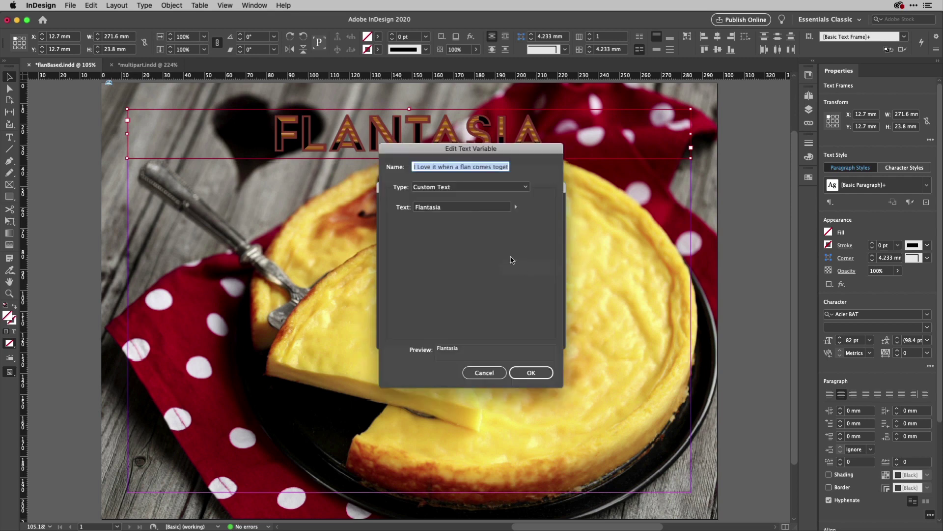
pyautogui.click(456, 208)
pyautogui.press('BackSpace')
pyautogui.press('BackSpace')
pyautogui.press('BackSpace')
pyautogui.press('BackSpace')
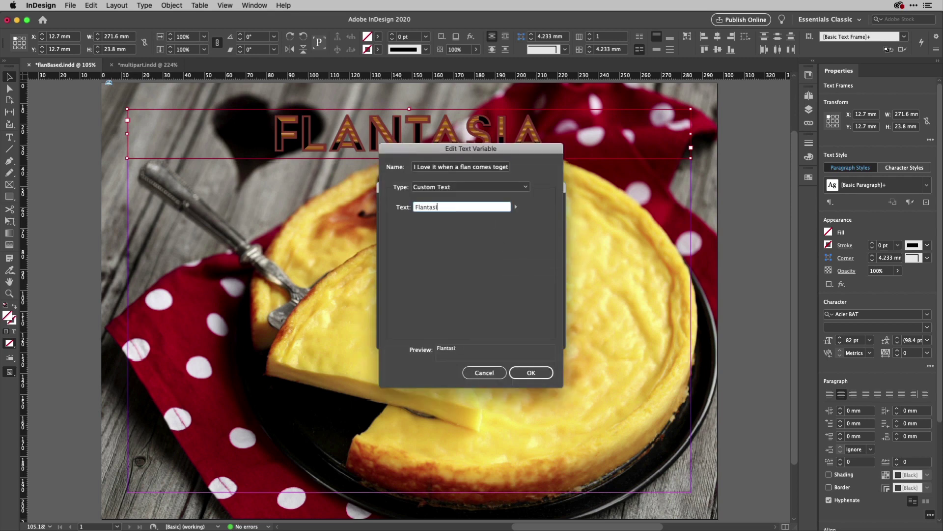
pyautogui.write('astic')
pyautogui.click(531, 372)
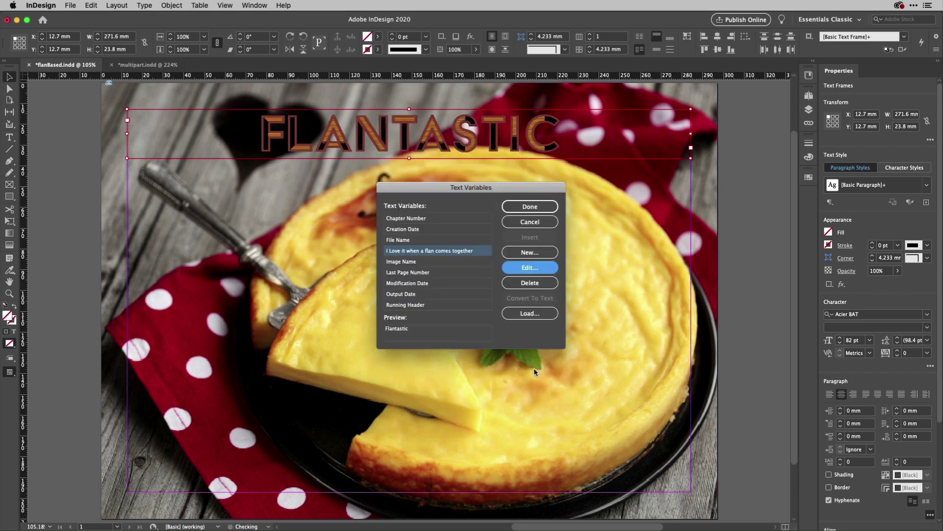
pyautogui.click(530, 206)
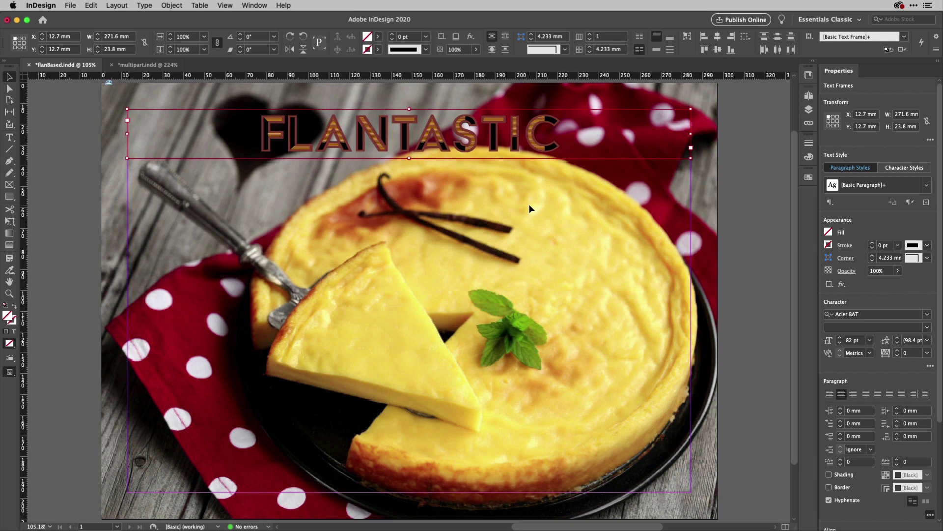